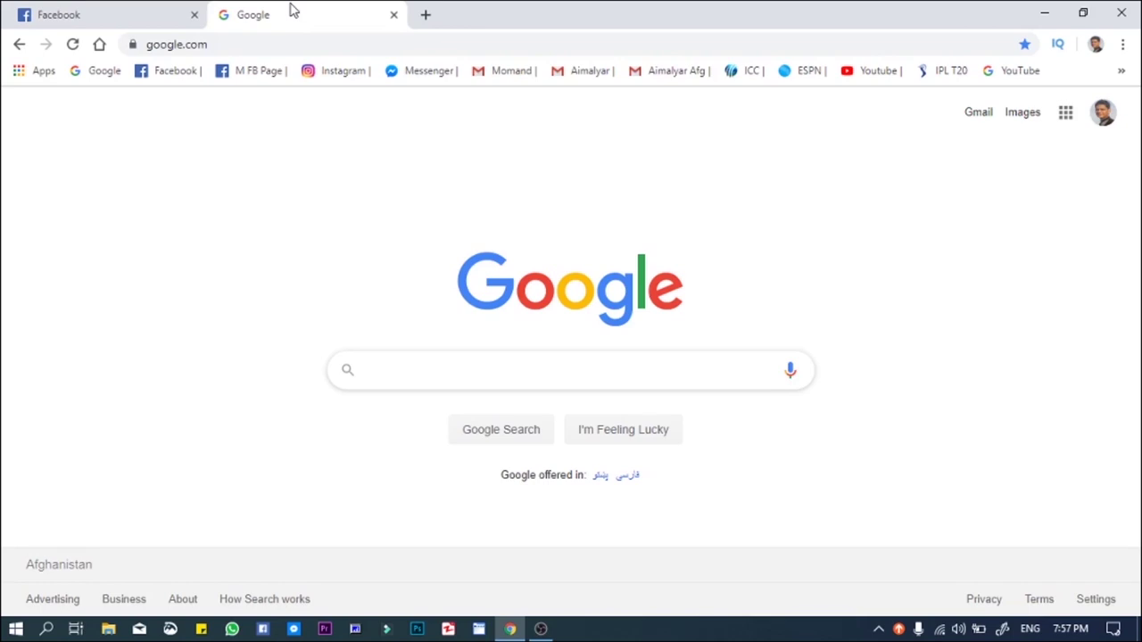
- Search Google for "how do i convert my profile to a facebook page"
{"action": "type", "text": "how do i "}
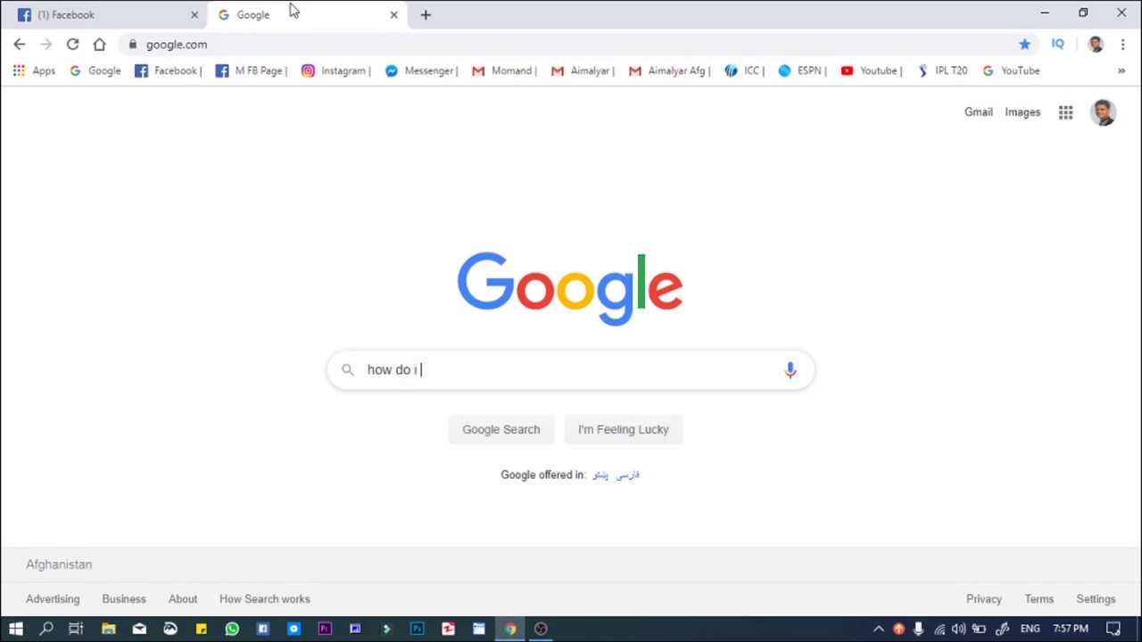
{"action": "type", "text": "conv"}
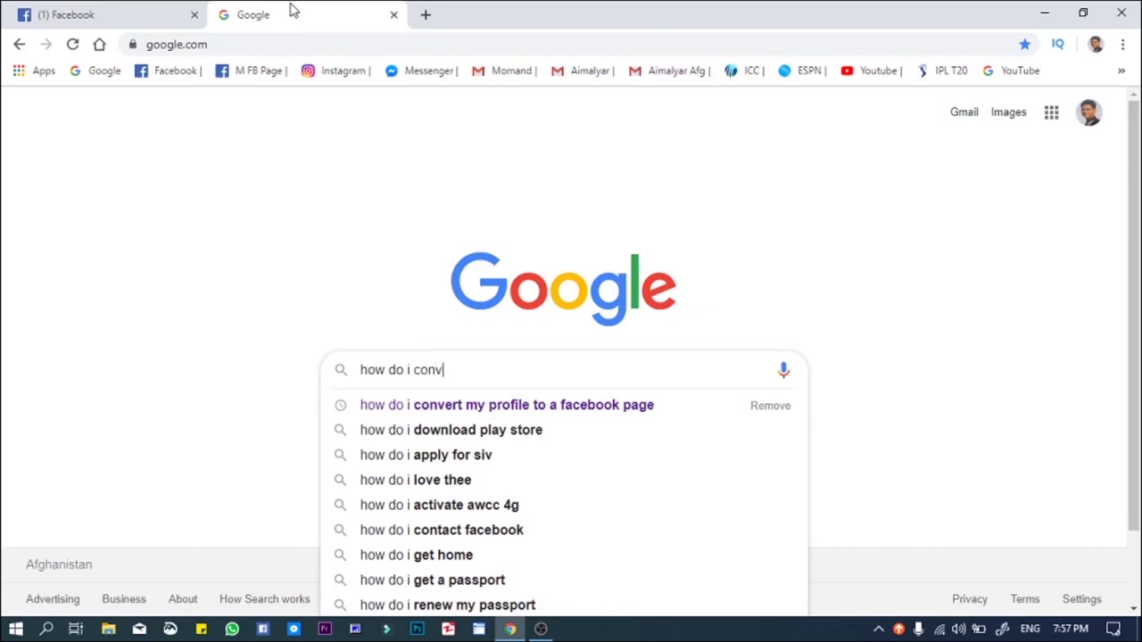
{"action": "type", "text": "ert my"}
{"action": "key", "text": "BackSpace"}
{"action": "key", "text": "BackSpace"}
{"action": "key", "text": "BackSpace"}
{"action": "key", "text": "BackSpace"}
{"action": "type", "text": "t my profil"}
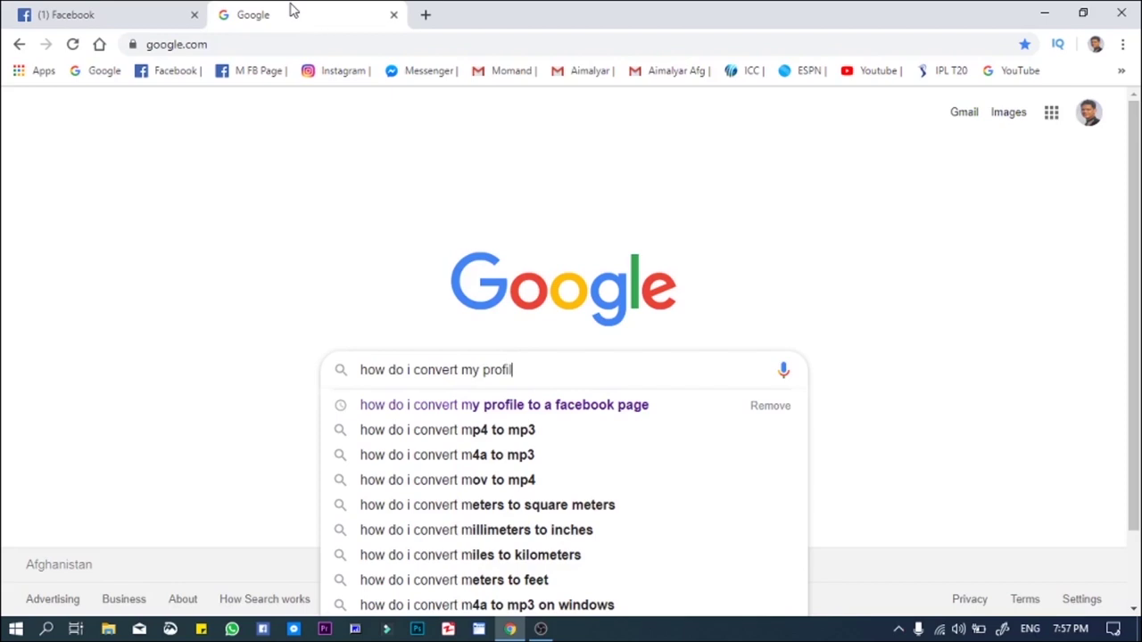
{"action": "type", "text": "e to a facebook page"}
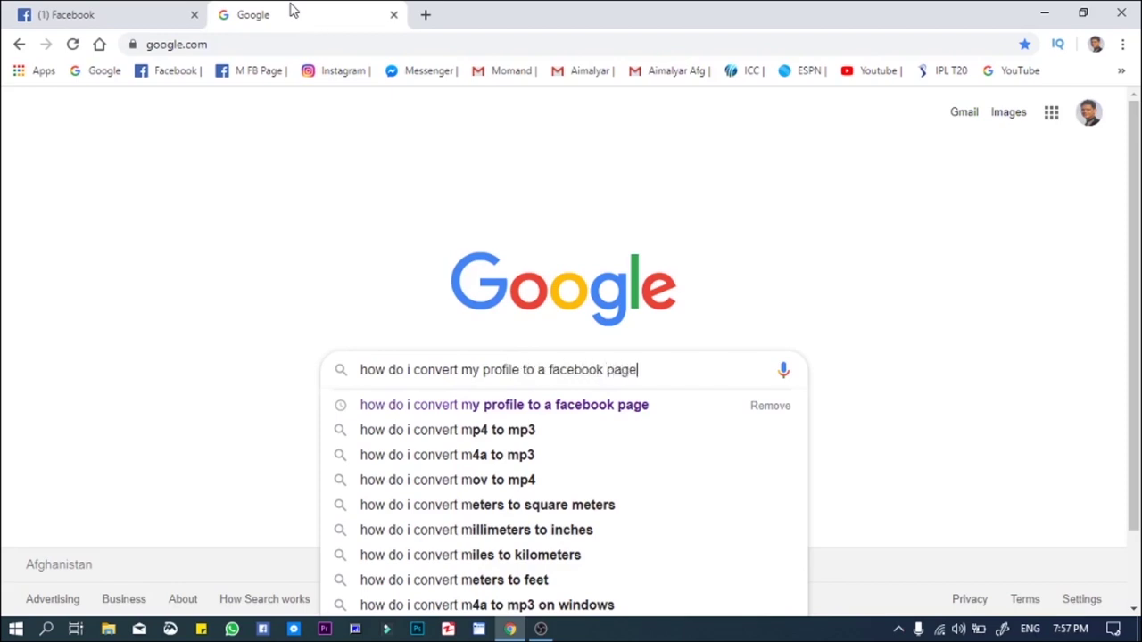
{"action": "key", "text": "Return"}
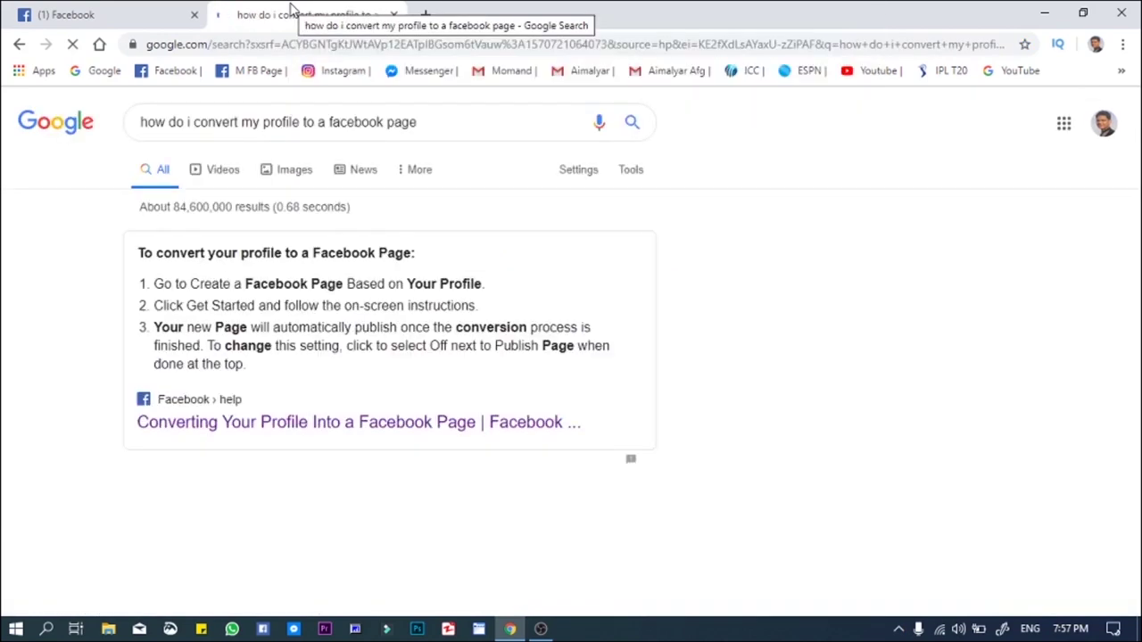
- Open the Facebook help article "How do I convert my profile to a Facebook Page?" and start the profile-based Page creation it links to
{"action": "left_click_drag", "start_coordinate": [1134, 139], "coordinate": [1135, 256]}
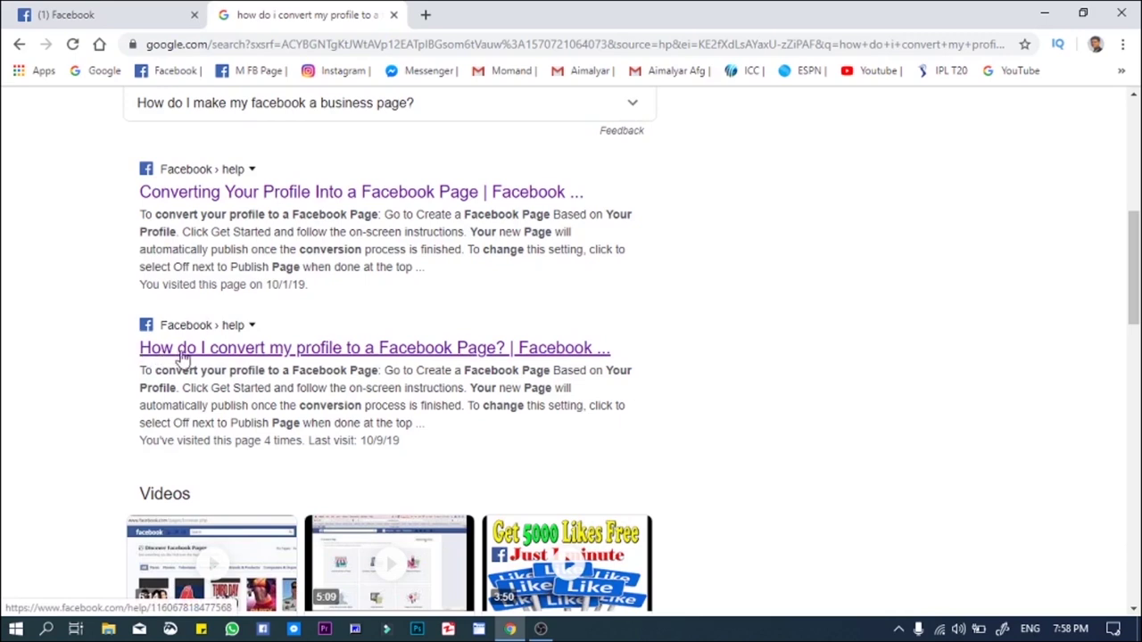
{"action": "left_click", "coordinate": [186, 354]}
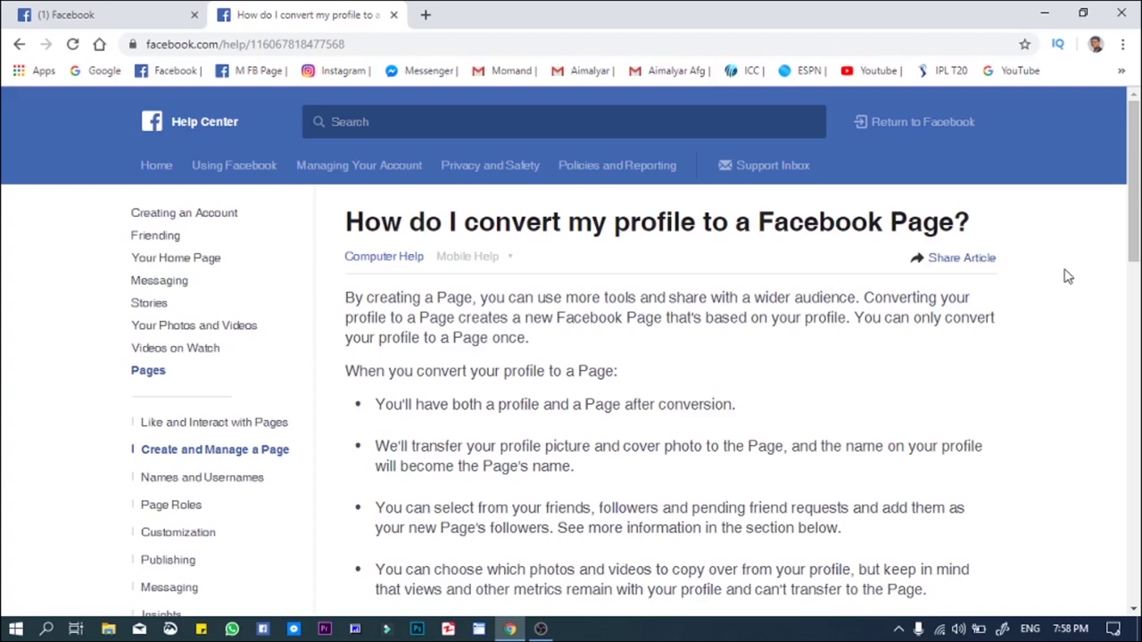
{"action": "left_click_drag", "start_coordinate": [1133, 196], "coordinate": [1135, 339]}
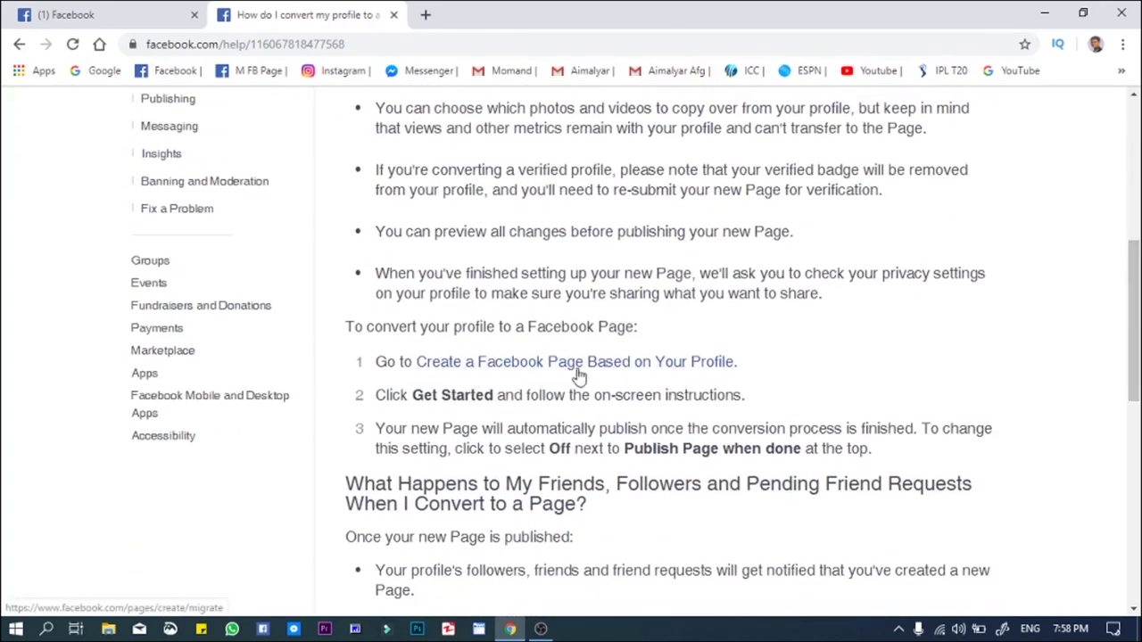
{"action": "left_click", "coordinate": [522, 362]}
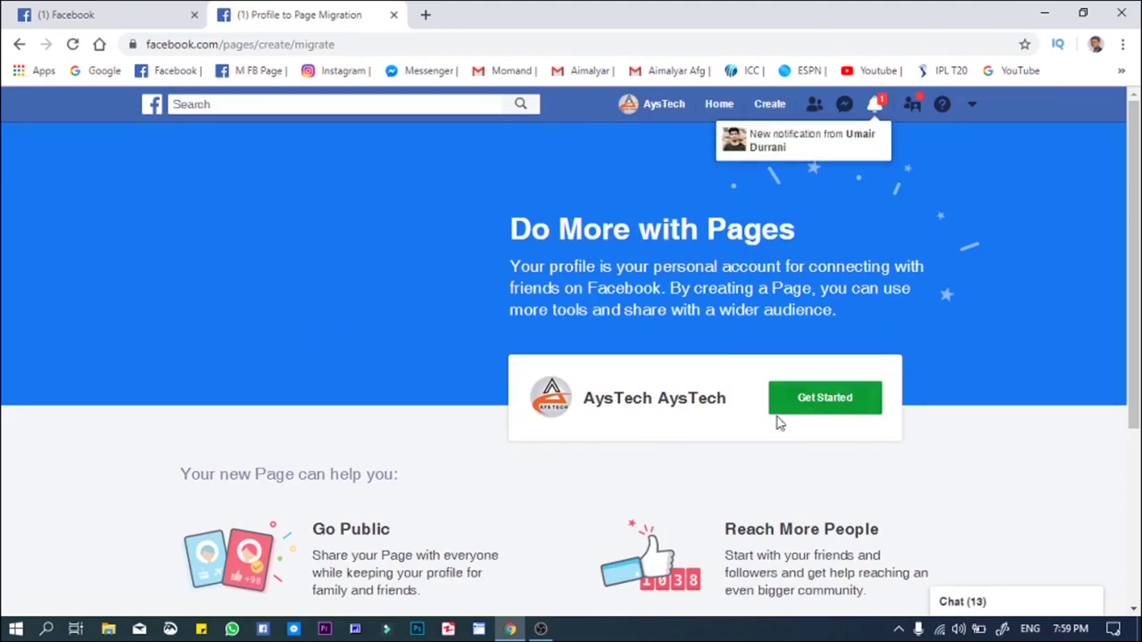
{"action": "left_click", "coordinate": [839, 401]}
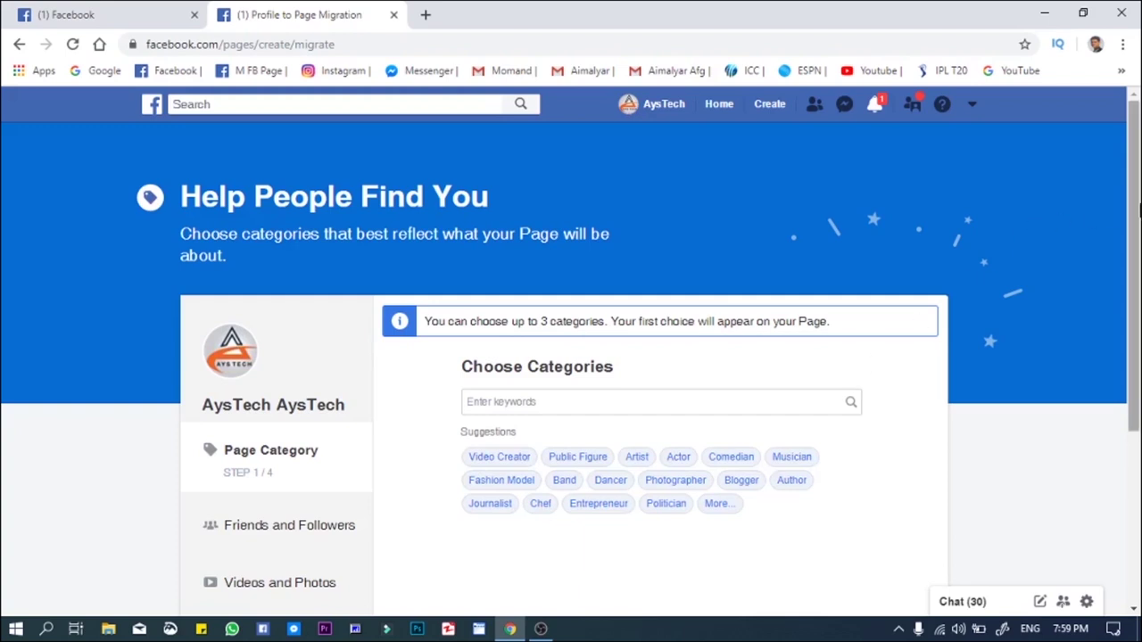
- Choose Public Figure, Video Creator and Artist as the Page categories and continue to friends and followers
{"action": "scroll", "coordinate": [1136, 275], "scroll_direction": "down", "scroll_amount": 1}
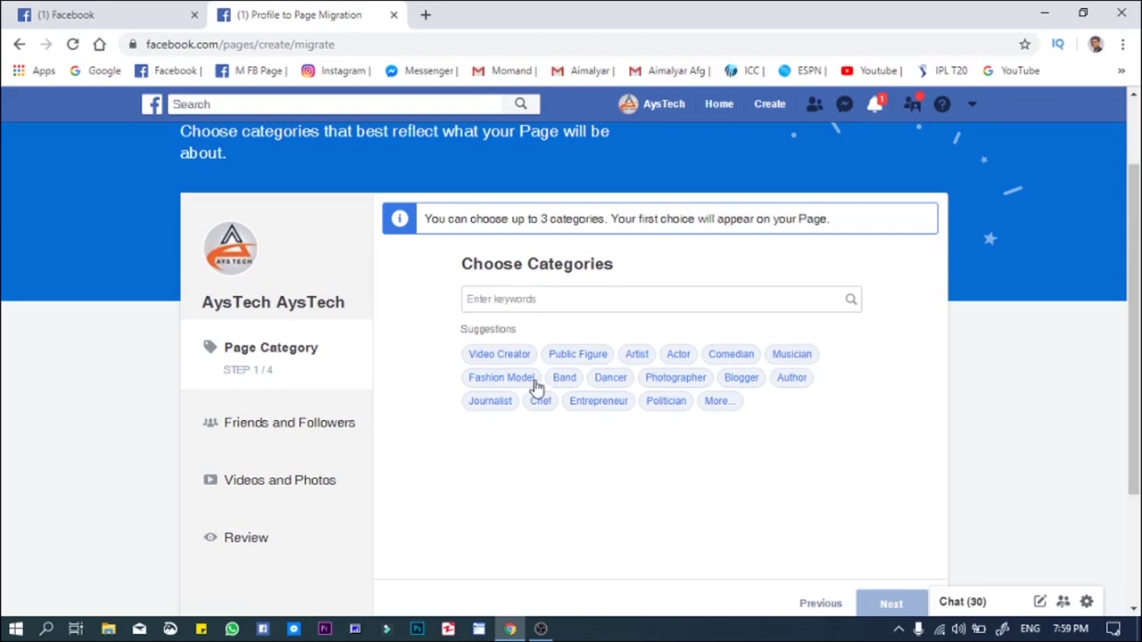
{"action": "left_click", "coordinate": [587, 356]}
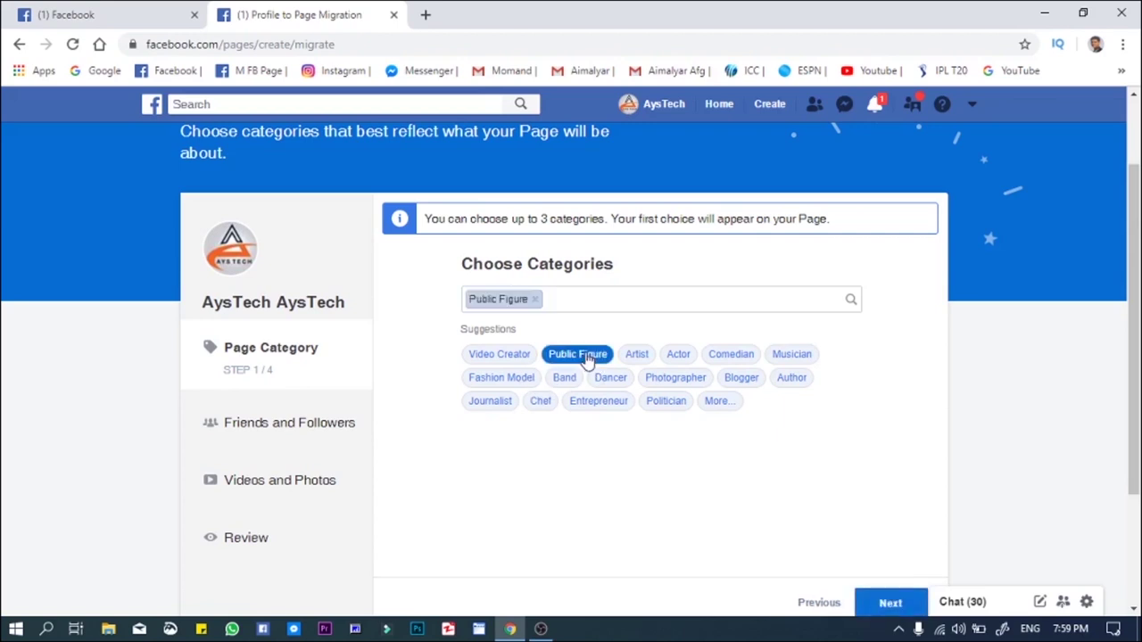
{"action": "left_click", "coordinate": [506, 356]}
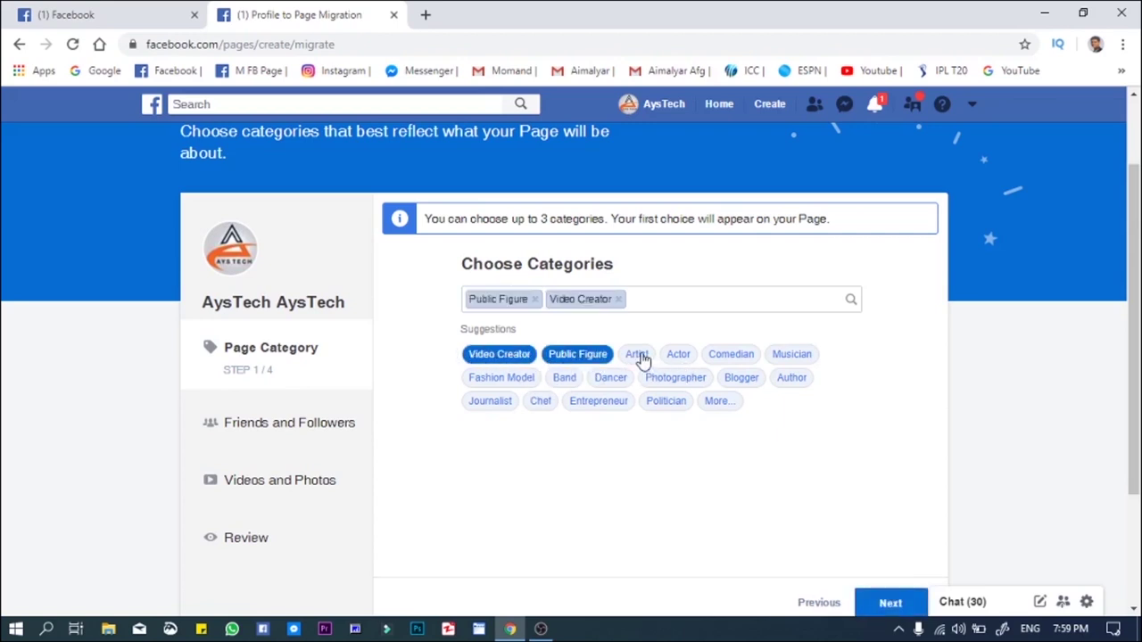
{"action": "left_click", "coordinate": [637, 355]}
{"action": "left_click_drag", "start_coordinate": [1137, 297], "coordinate": [1137, 331]}
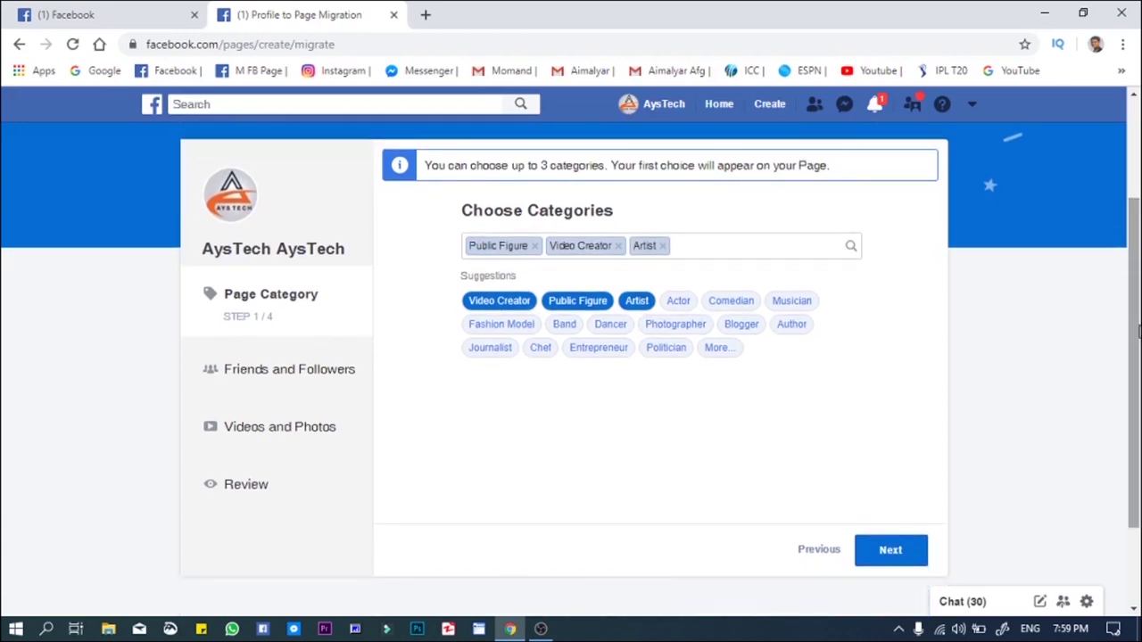
{"action": "left_click", "coordinate": [890, 552]}
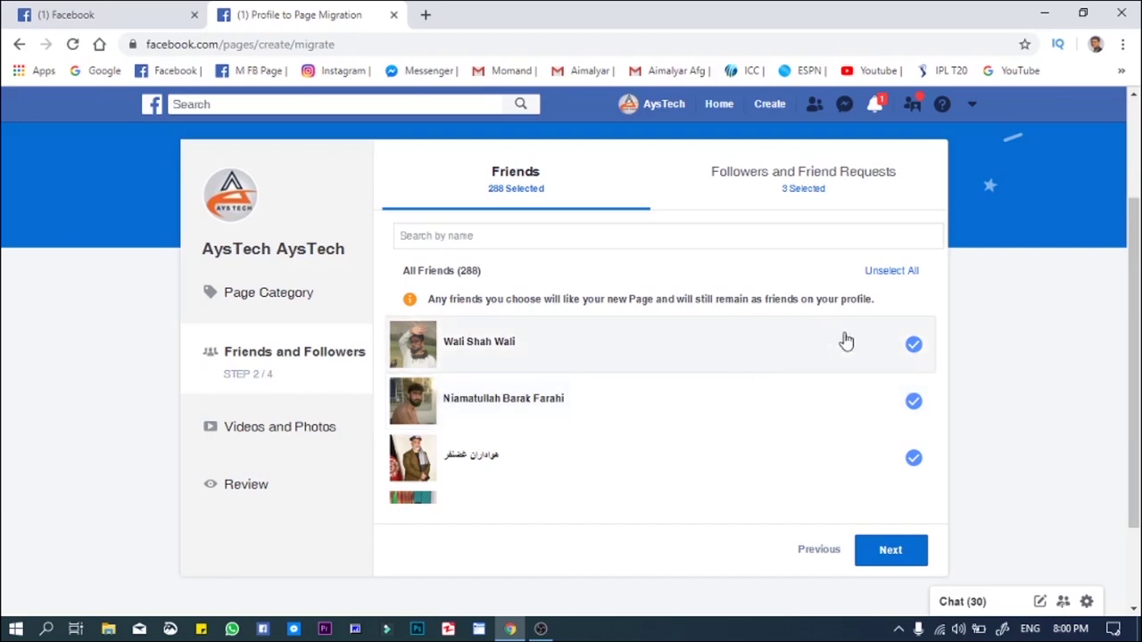
- Keep all friends, followers and friend requests selected for the new Page and continue to videos and photos
{"action": "left_click", "coordinate": [896, 272]}
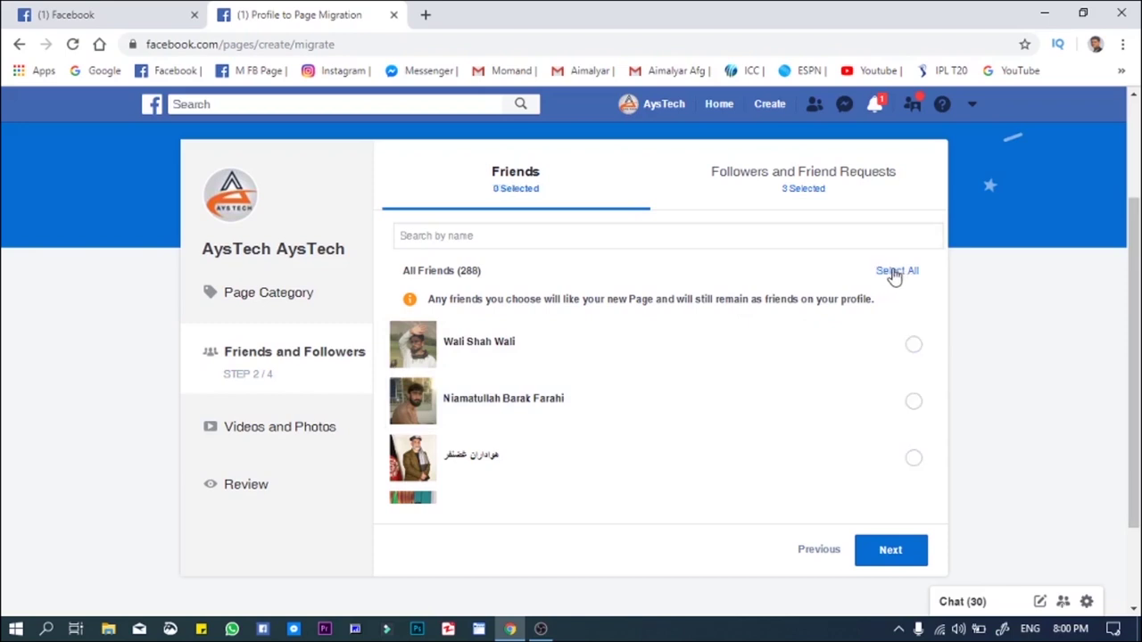
{"action": "left_click", "coordinate": [898, 272]}
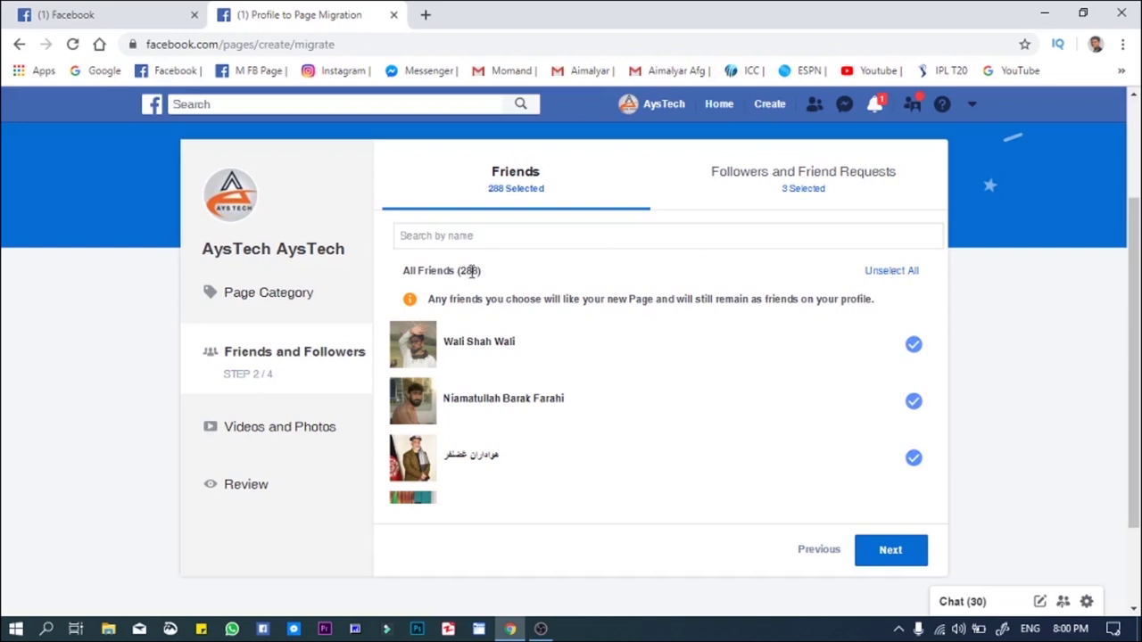
{"action": "left_click", "coordinate": [744, 191]}
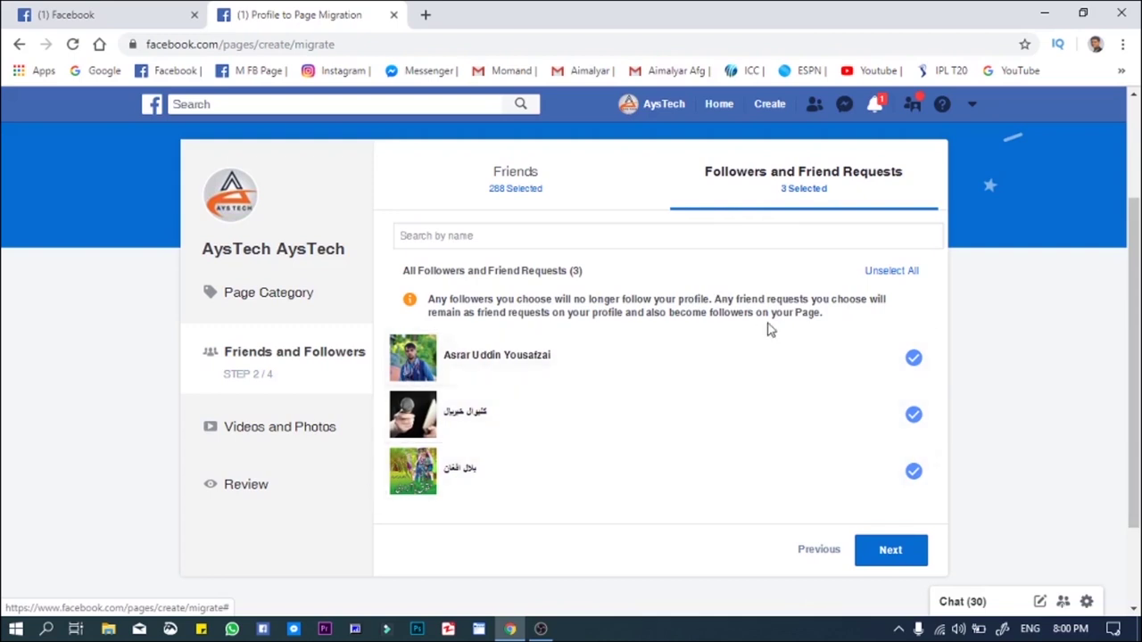
{"action": "left_click", "coordinate": [897, 551]}
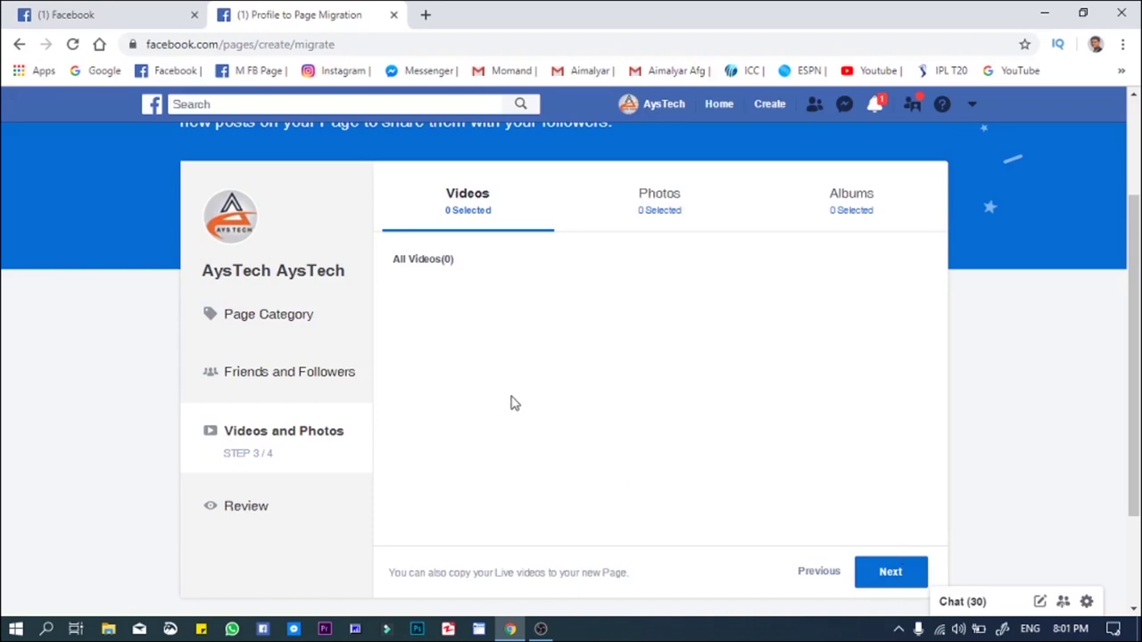
- Select both profile photos for copying to the new Page
{"action": "left_click", "coordinate": [665, 218]}
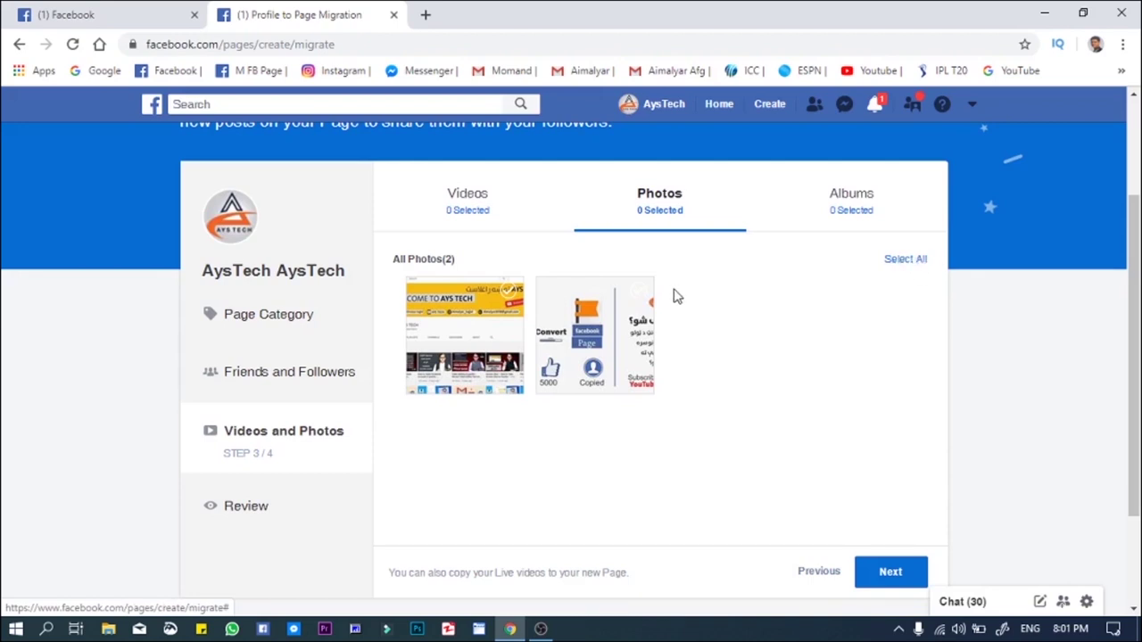
{"action": "left_click", "coordinate": [637, 295]}
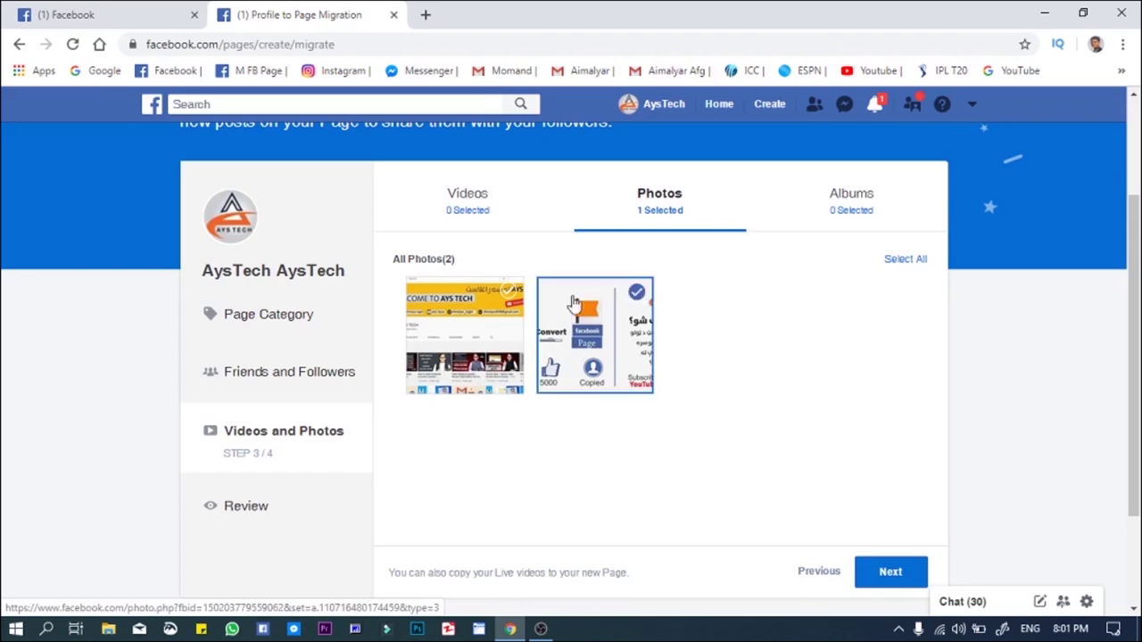
{"action": "left_click", "coordinate": [508, 293]}
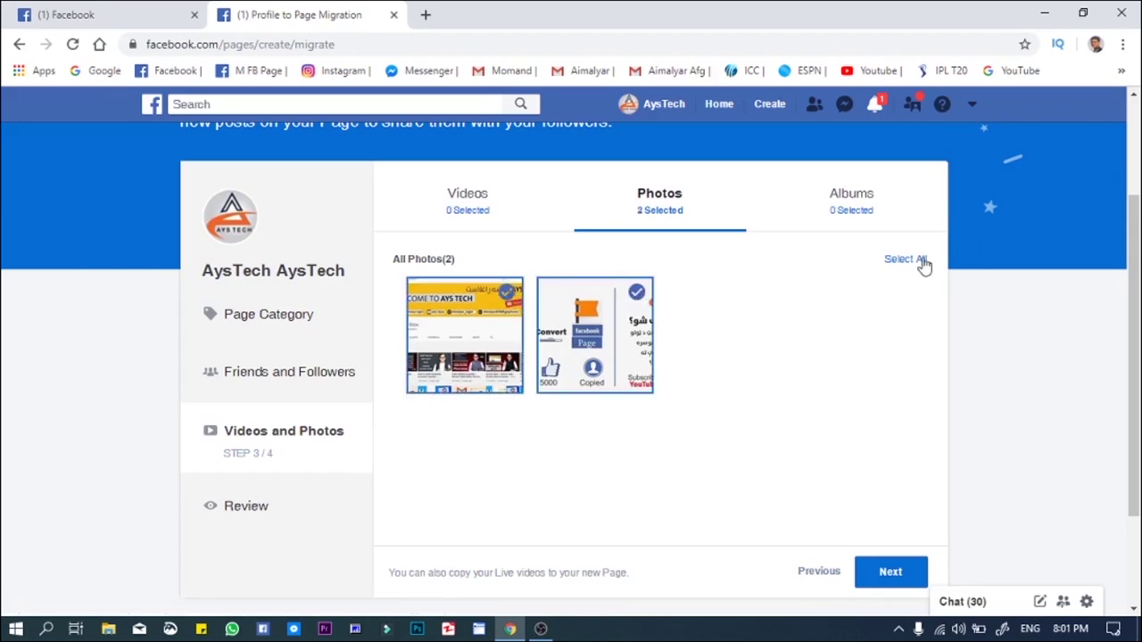
- Select all albums for copying to the new Page, proceed to the review and create the Page
{"action": "left_click", "coordinate": [855, 211]}
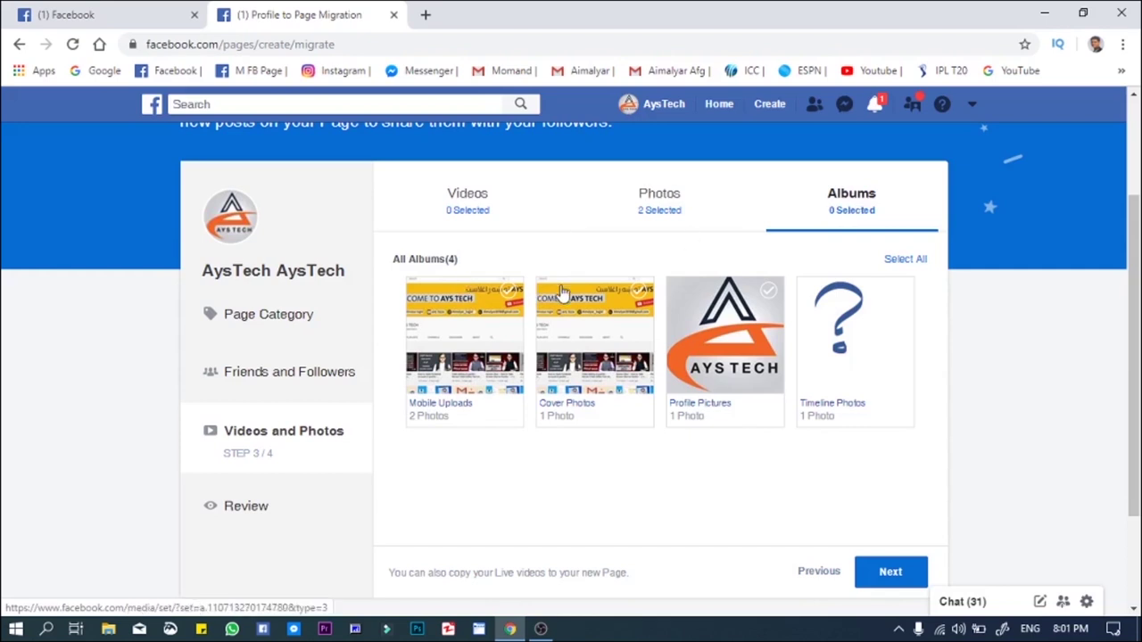
{"action": "left_click", "coordinate": [909, 264]}
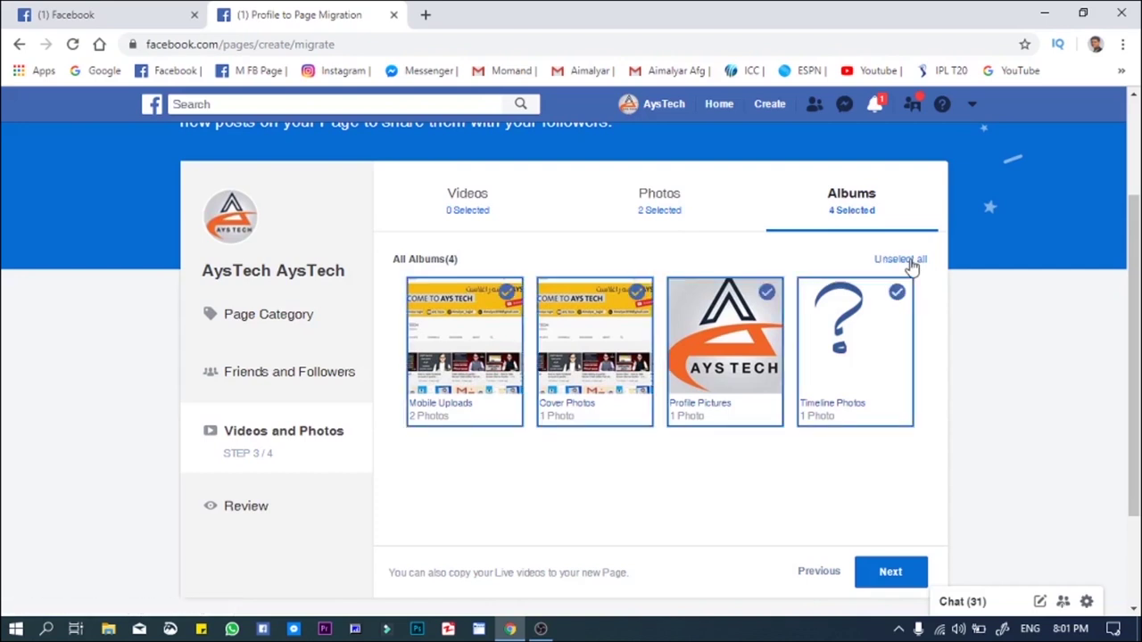
{"action": "left_click", "coordinate": [890, 573]}
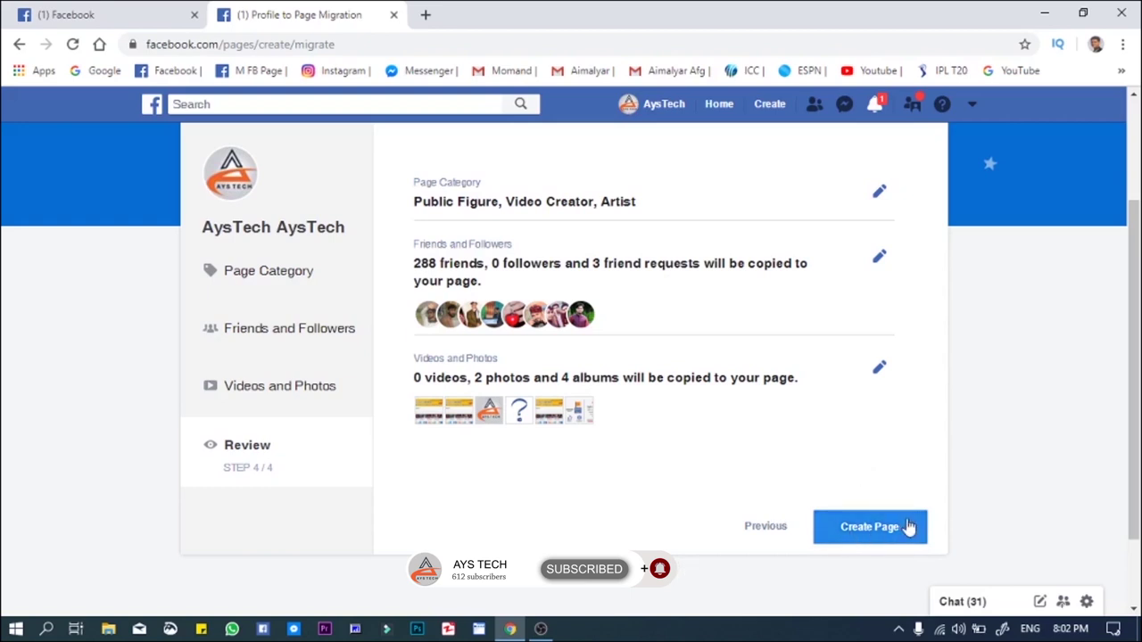
{"action": "left_click", "coordinate": [852, 533]}
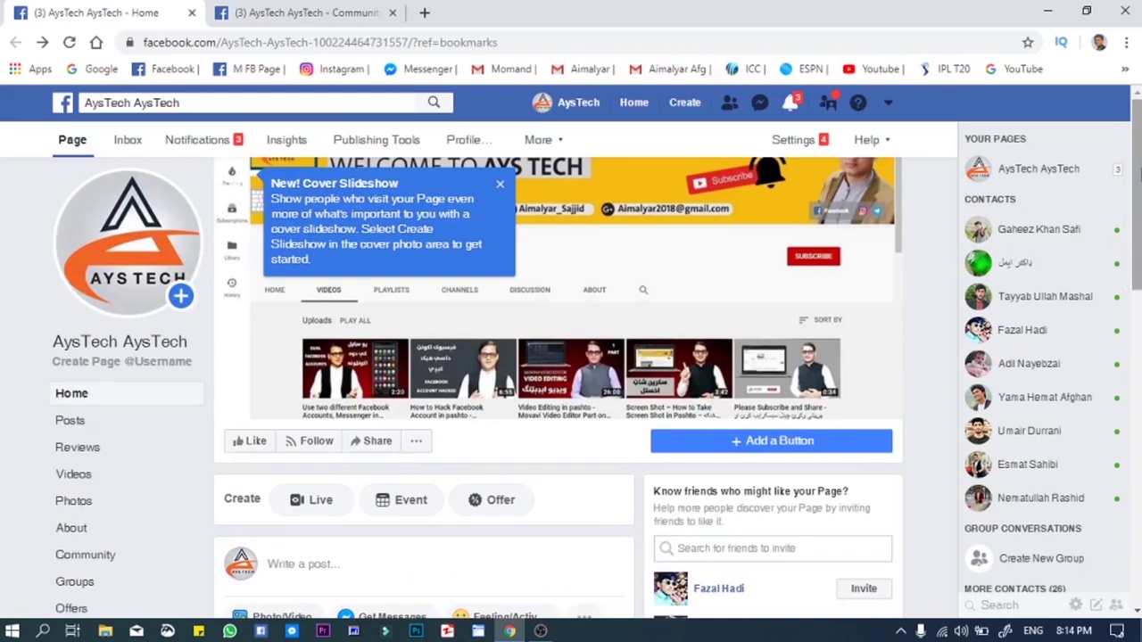
- Look through the new Page and examine the likes and follows in its Community section
{"action": "scroll", "coordinate": [571, 356], "scroll_direction": "down", "scroll_amount": 4}
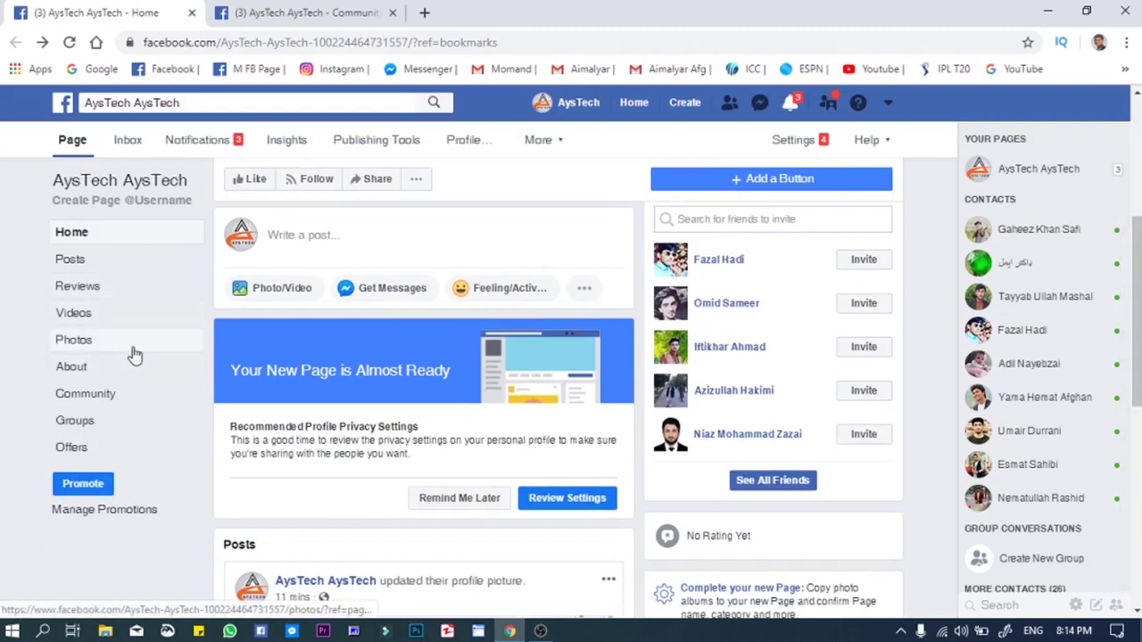
{"action": "left_click", "coordinate": [79, 402]}
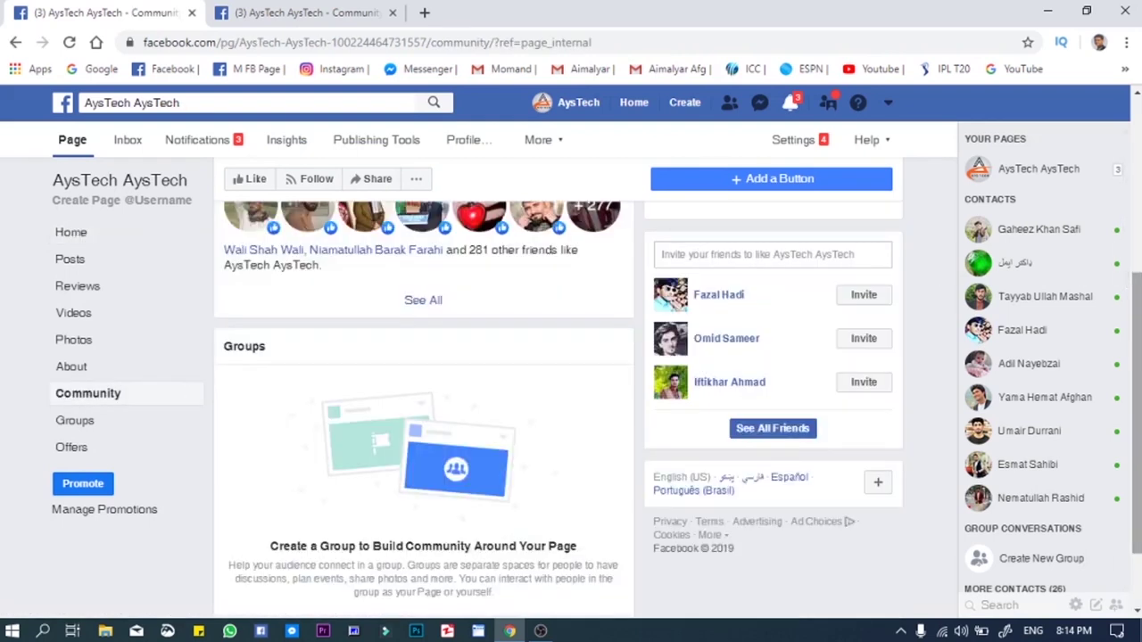
{"action": "scroll", "coordinate": [1139, 351], "scroll_direction": "up", "scroll_amount": 3}
{"action": "scroll", "coordinate": [684, 496], "scroll_direction": "down", "scroll_amount": 1}
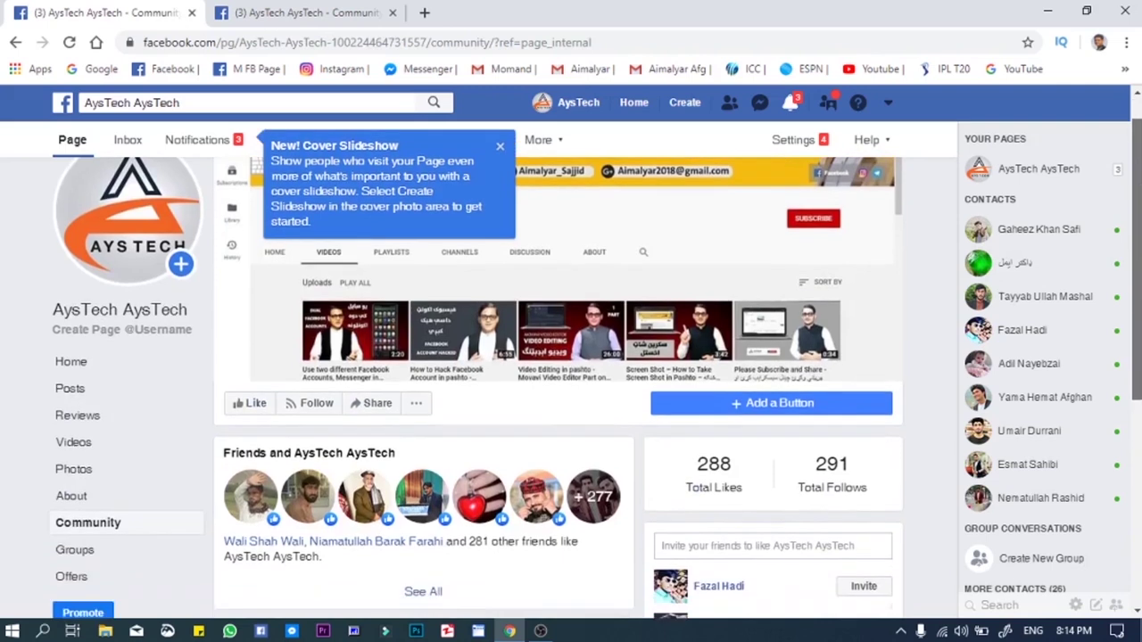